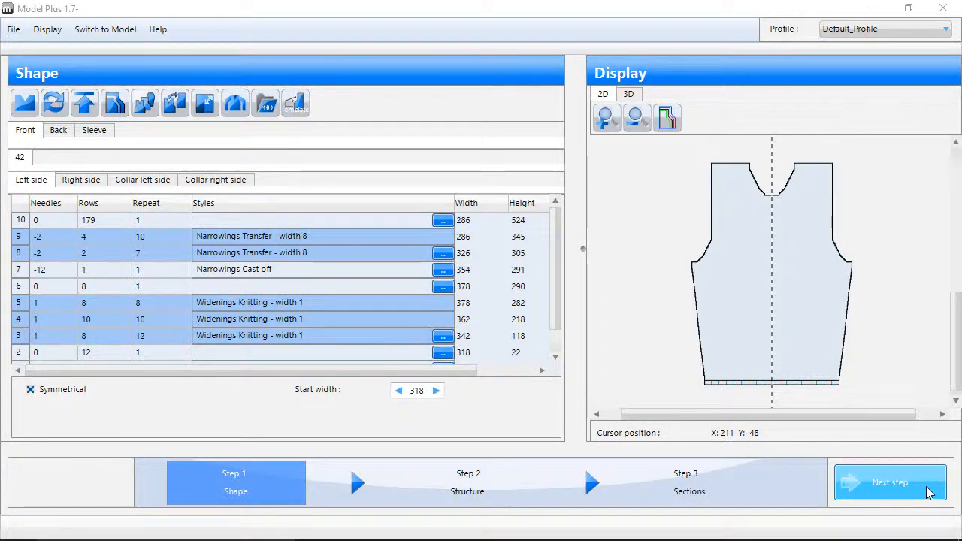
# Advance to the Structure step and review the sleeve, back and front pieces.
pyautogui.click(926, 487)
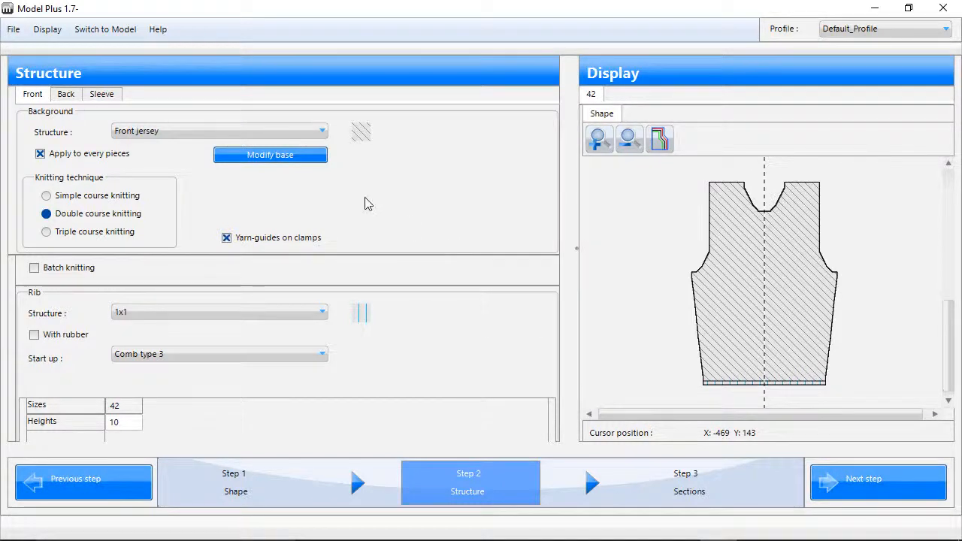
pyautogui.click(100, 96)
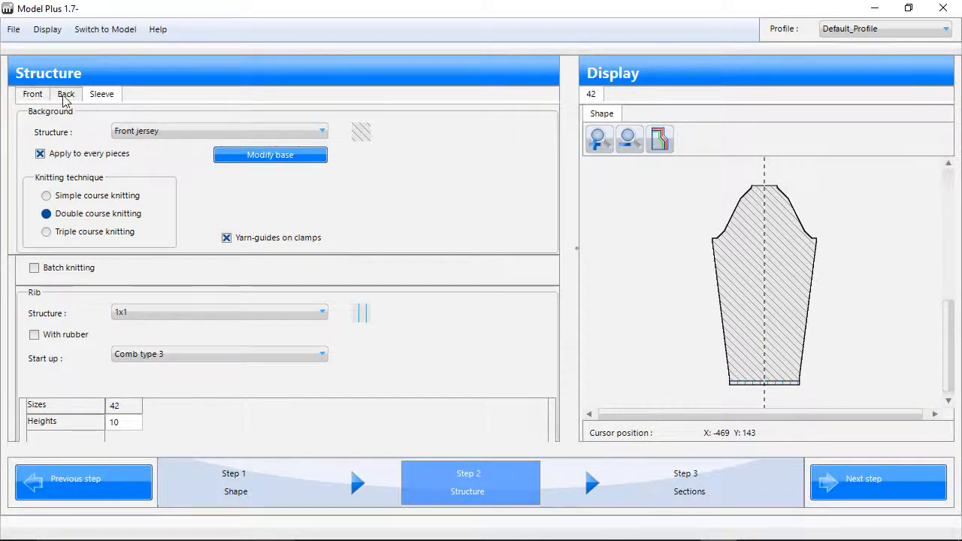
pyautogui.click(69, 99)
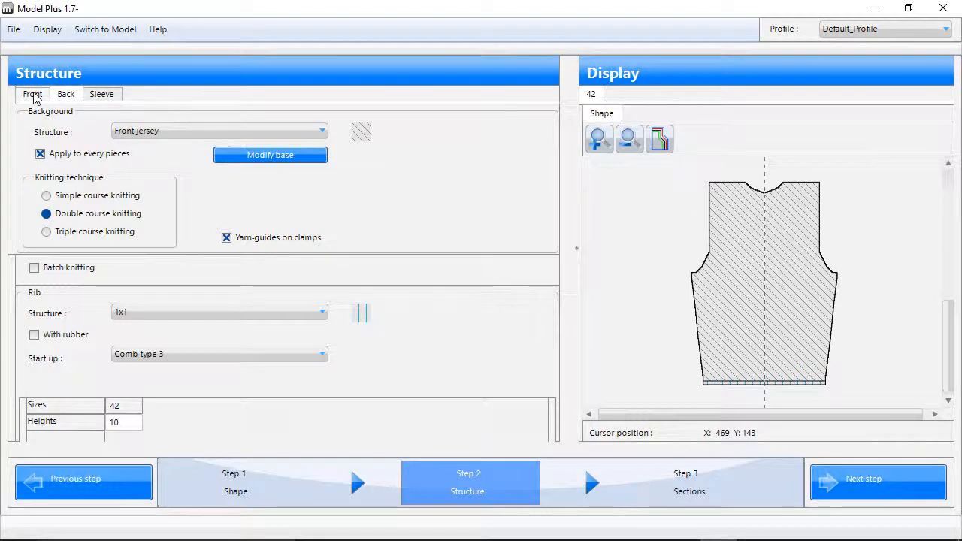
pyautogui.click(34, 96)
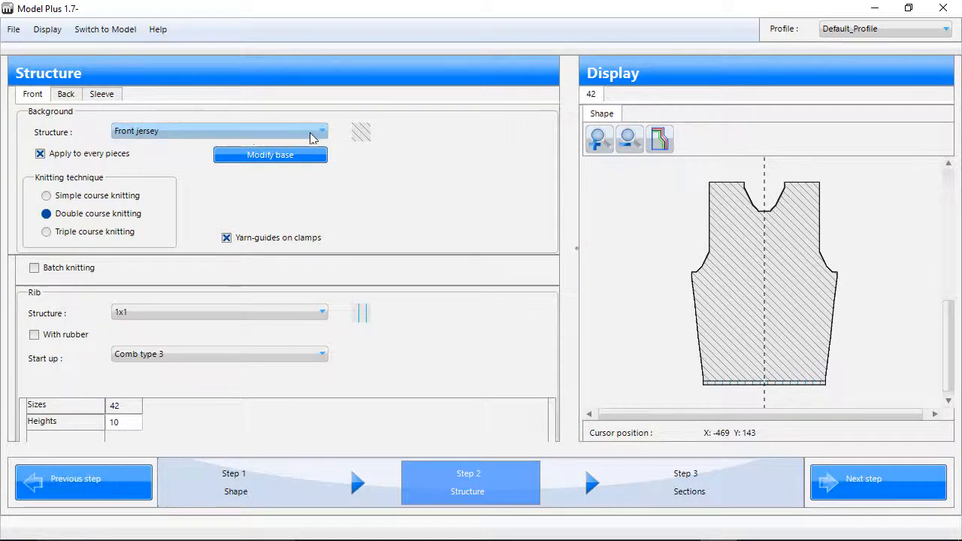
# Choose Front jersey as the background structure for the front piece.
pyautogui.click(323, 132)
pyautogui.moveTo(322, 164)
pyautogui.mouseDown()
pyautogui.moveTo(322, 183)
pyautogui.moveTo(321, 145)
pyautogui.mouseUp()
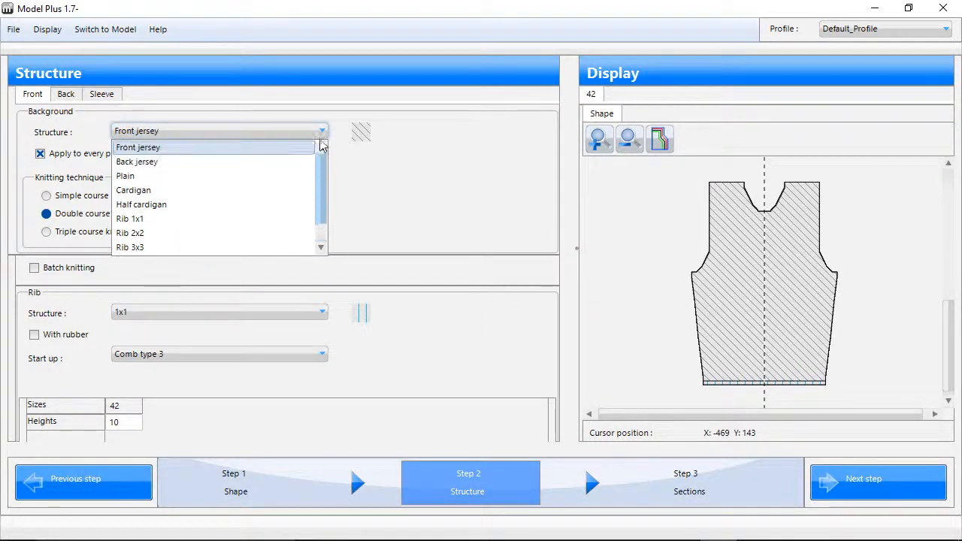
pyautogui.click(211, 148)
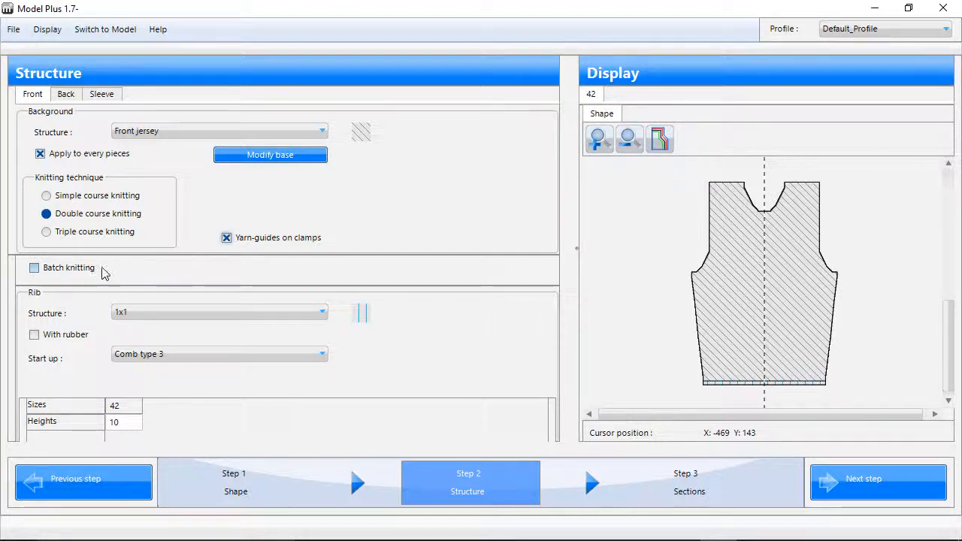
# Choose 1x1 as the rib structure, without rubber.
pyautogui.click(320, 315)
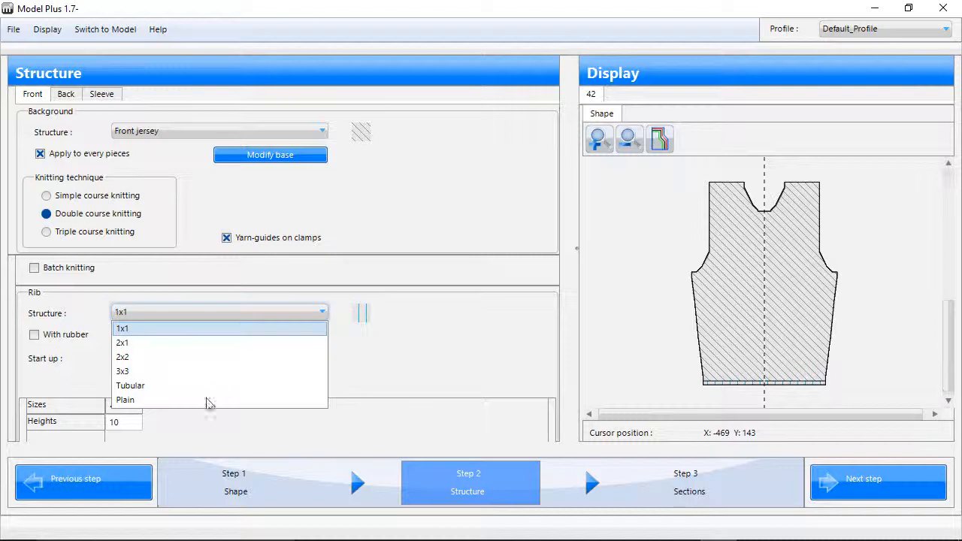
pyautogui.click(138, 332)
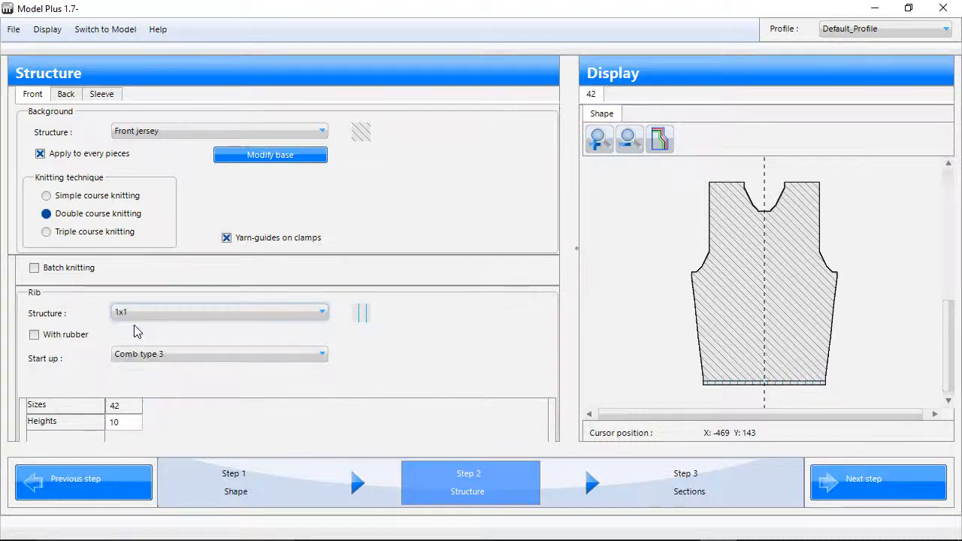
pyautogui.click(52, 342)
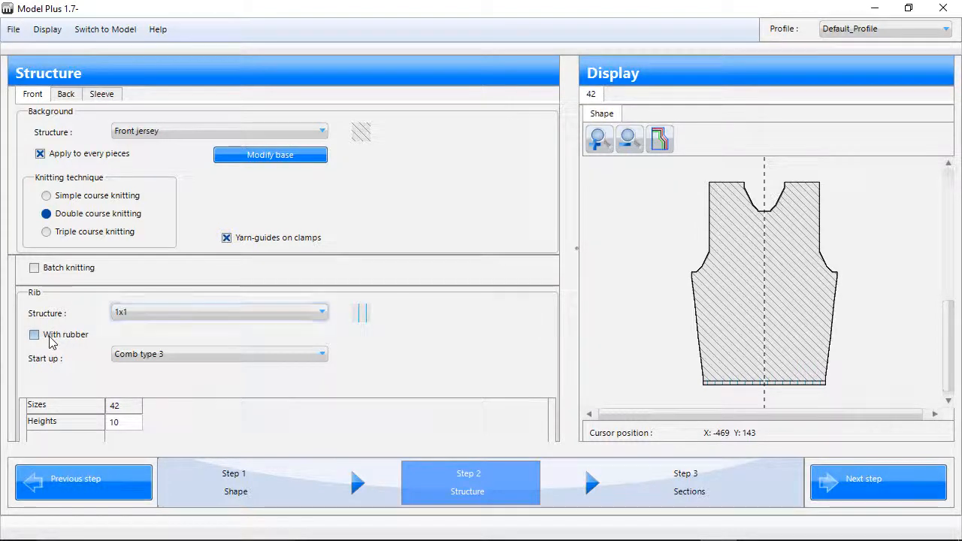
pyautogui.click(55, 340)
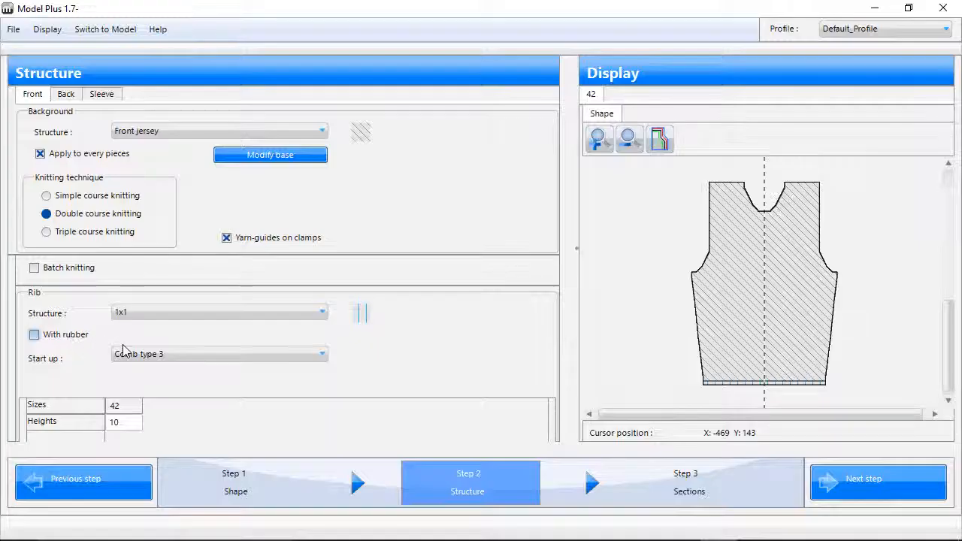
# Set the rib's start-up to Comb type 3, with a rib height of 10 for size 42.
pyautogui.click(320, 360)
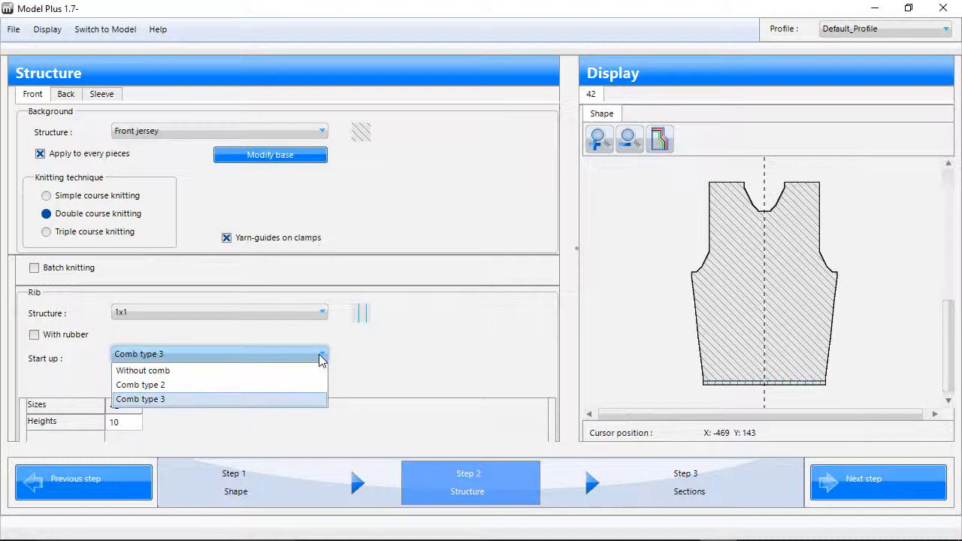
pyautogui.click(168, 399)
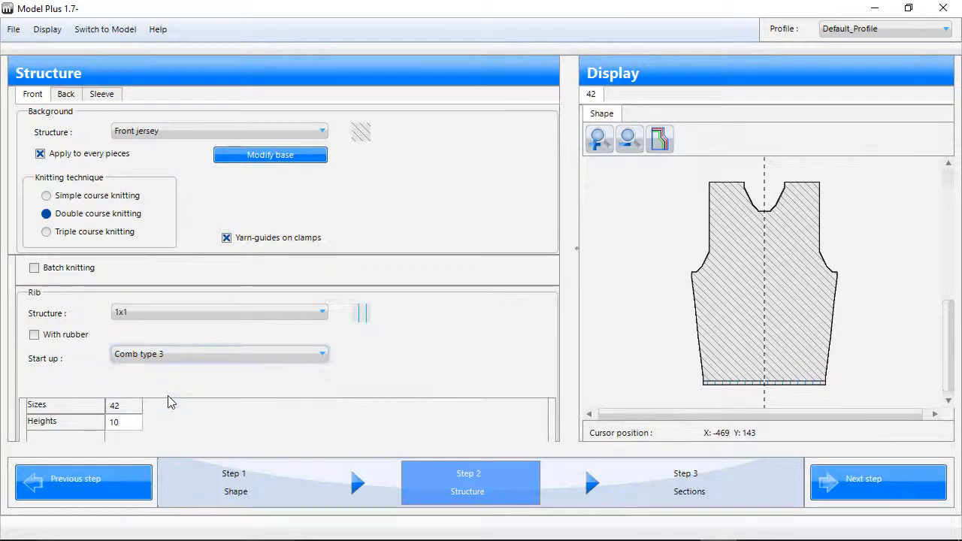
pyautogui.click(125, 422)
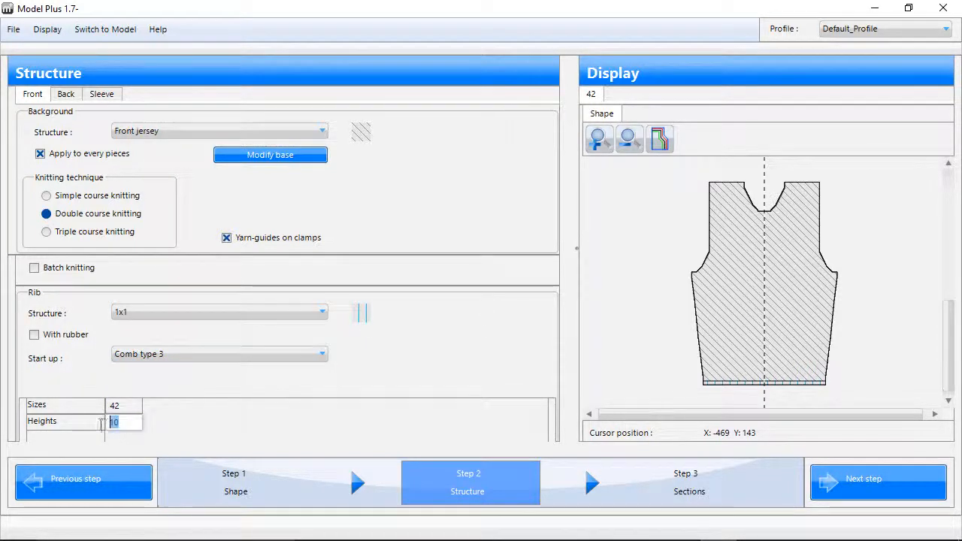
pyautogui.click(124, 423)
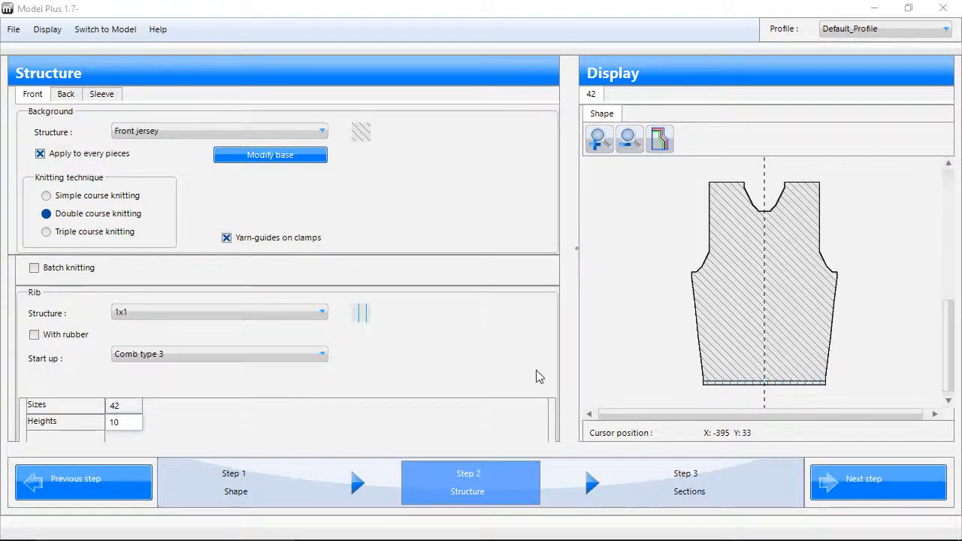
# Advance to the Sections step and review the sleeve and front section tables, including the front's yarn-guide column.
pyautogui.click(914, 483)
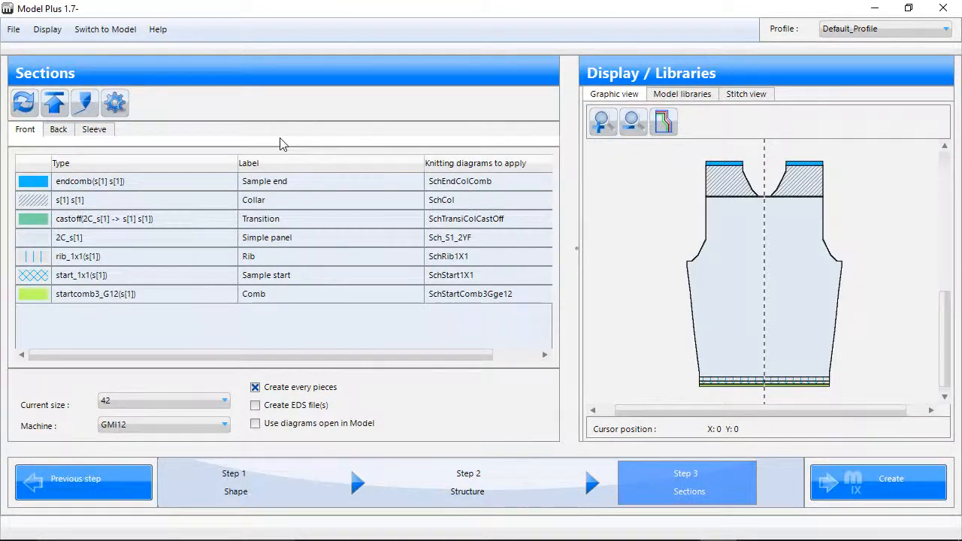
pyautogui.click(95, 131)
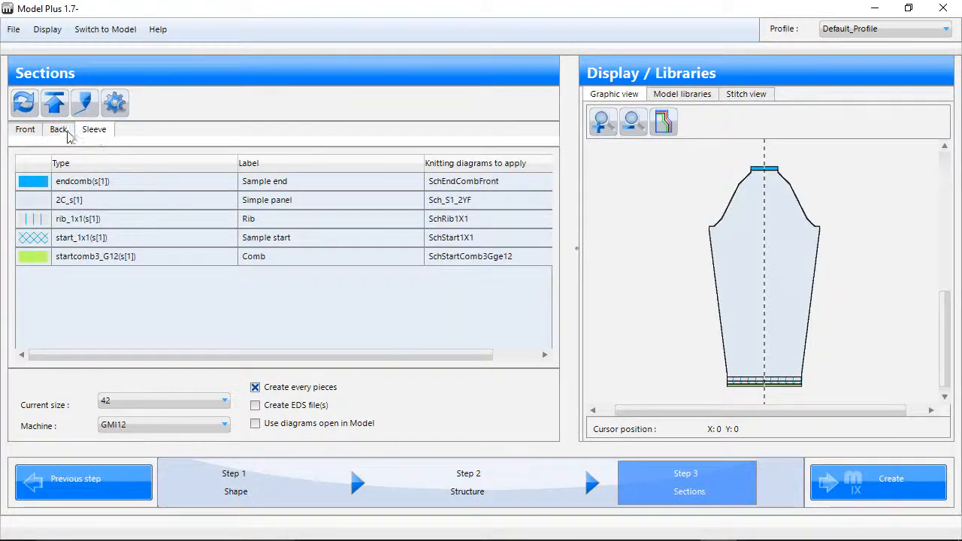
pyautogui.click(25, 130)
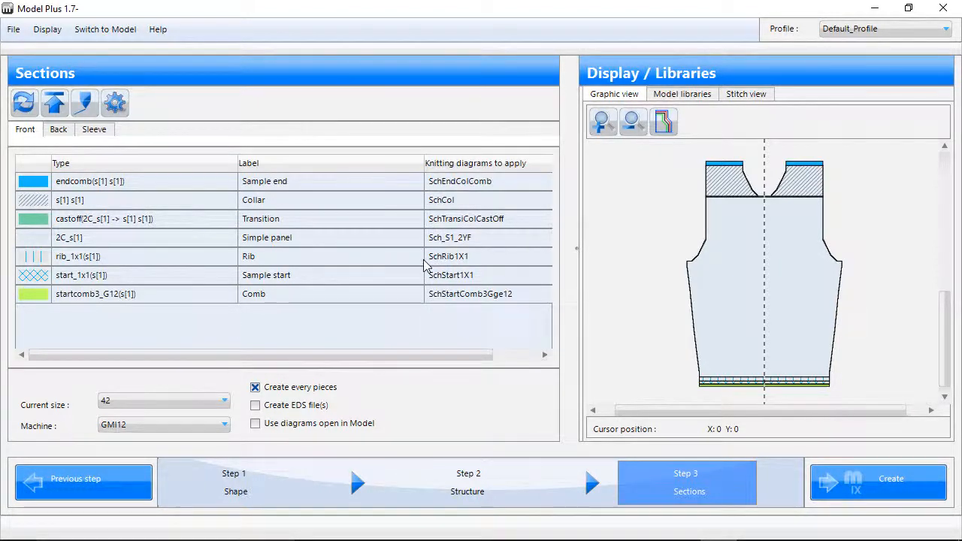
pyautogui.moveTo(426, 355); pyautogui.dragTo(526, 354)
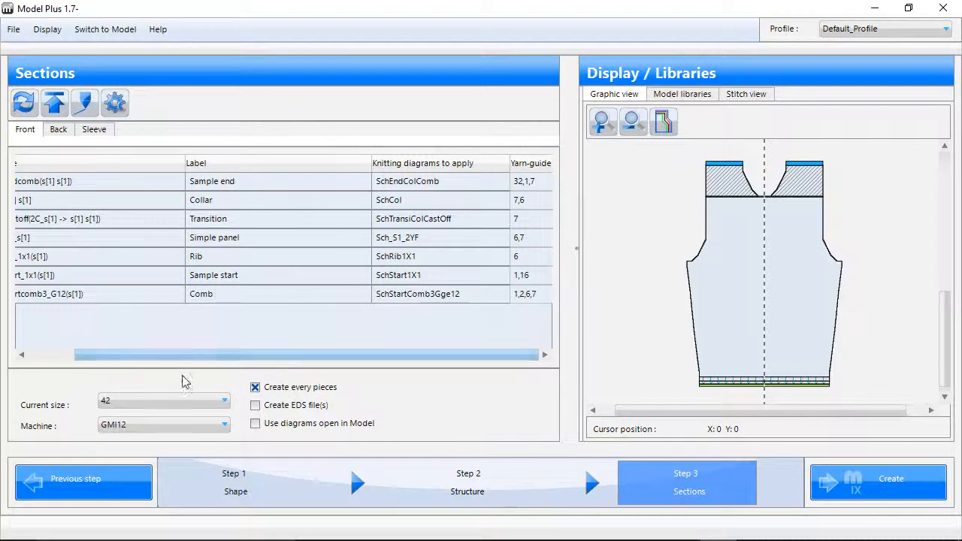
pyautogui.moveTo(157, 358); pyautogui.dragTo(36, 344)
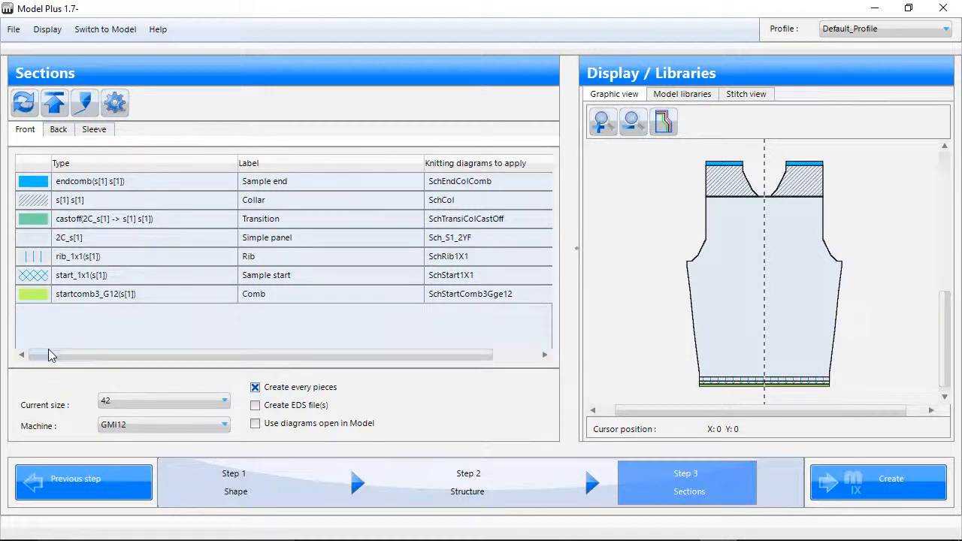
# Choose 42 as the current size and GMI12 as the machine.
pyautogui.click(190, 403)
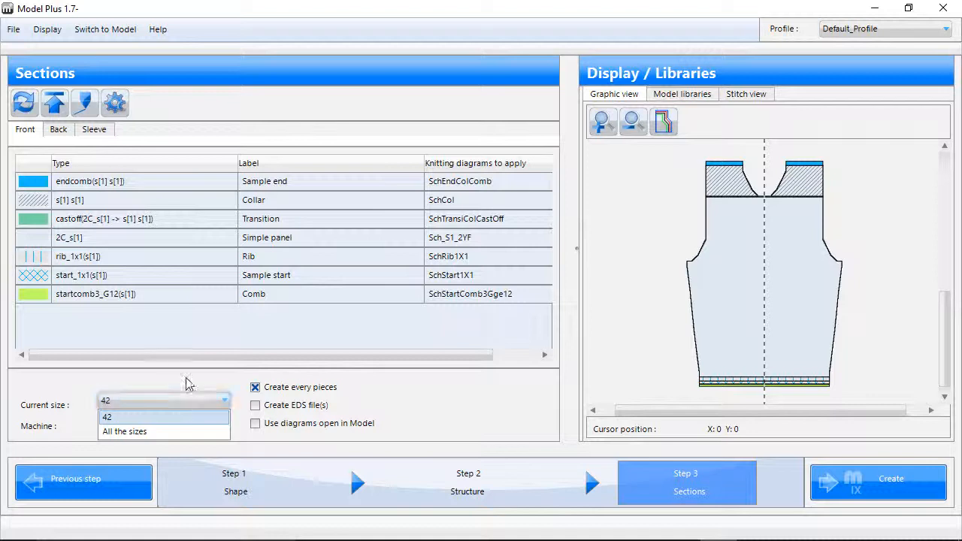
pyautogui.click(187, 391)
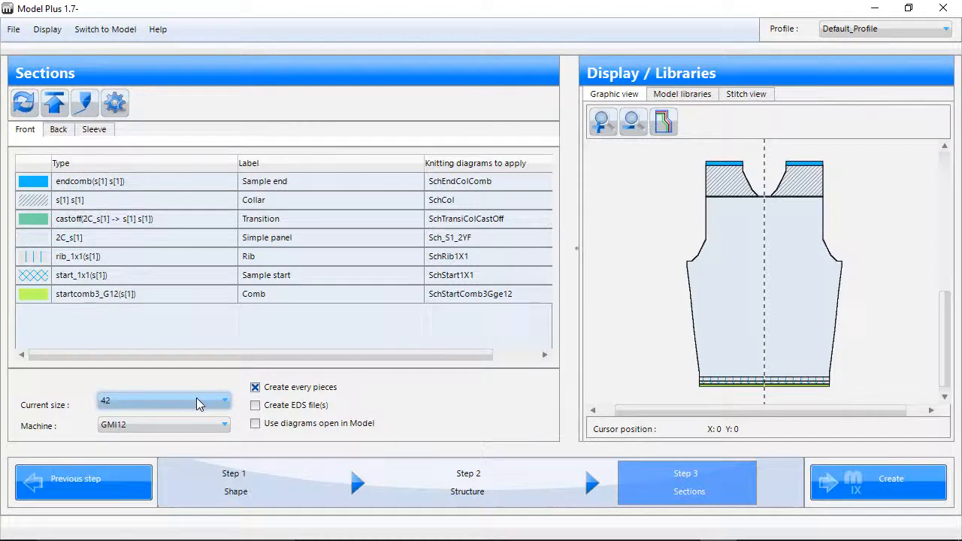
pyautogui.click(219, 428)
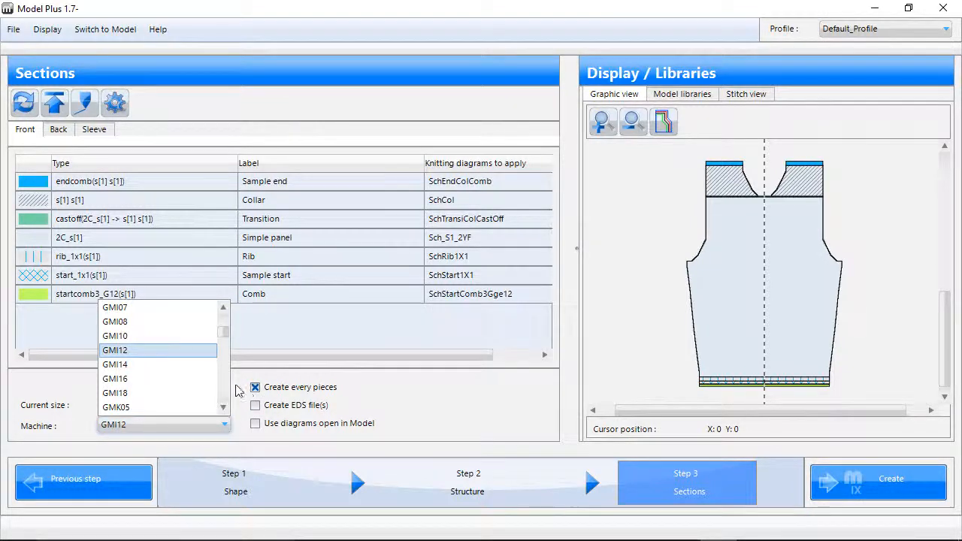
pyautogui.click(200, 352)
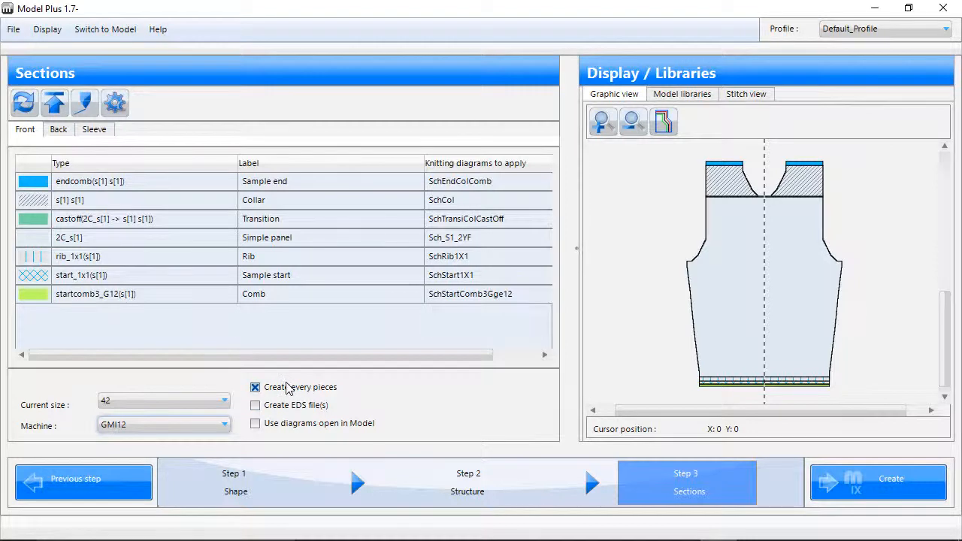
# Review the creation options and the technical parameters for yarn-guide exit, closing the parameters without changes.
pyautogui.click(256, 405)
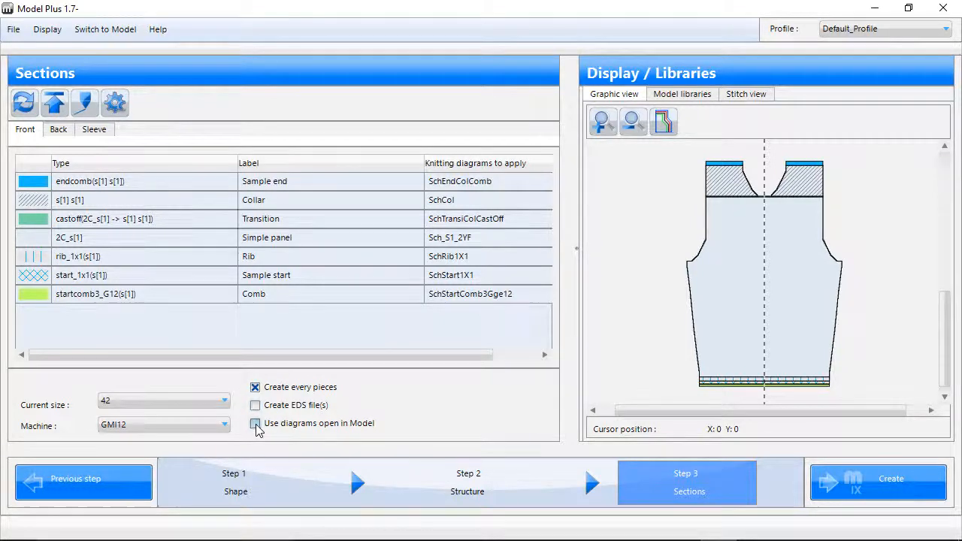
pyautogui.click(255, 424)
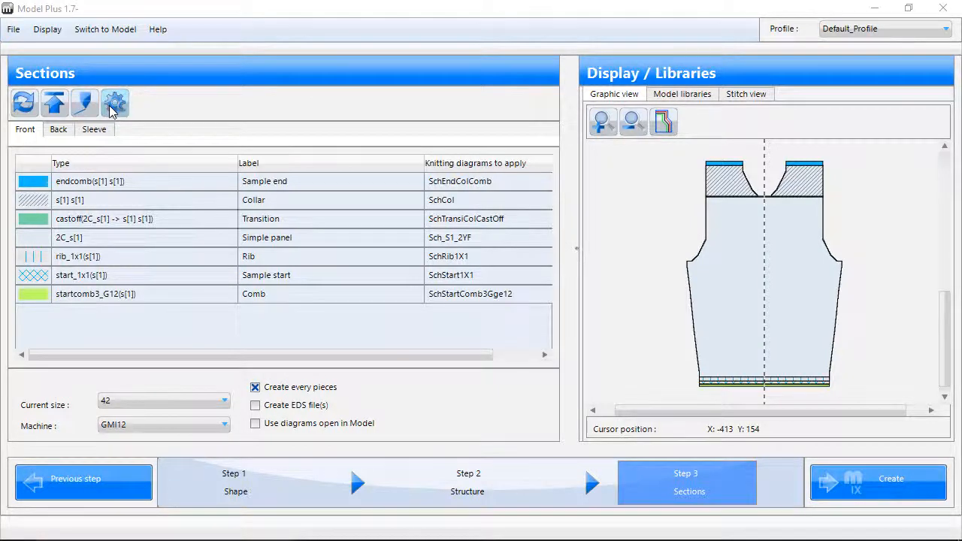
pyautogui.click(113, 105)
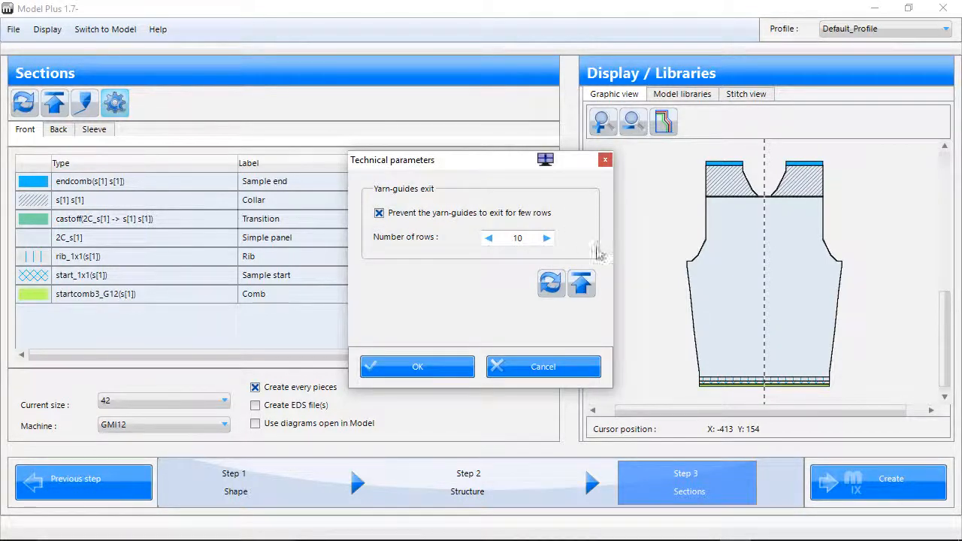
pyautogui.click(549, 374)
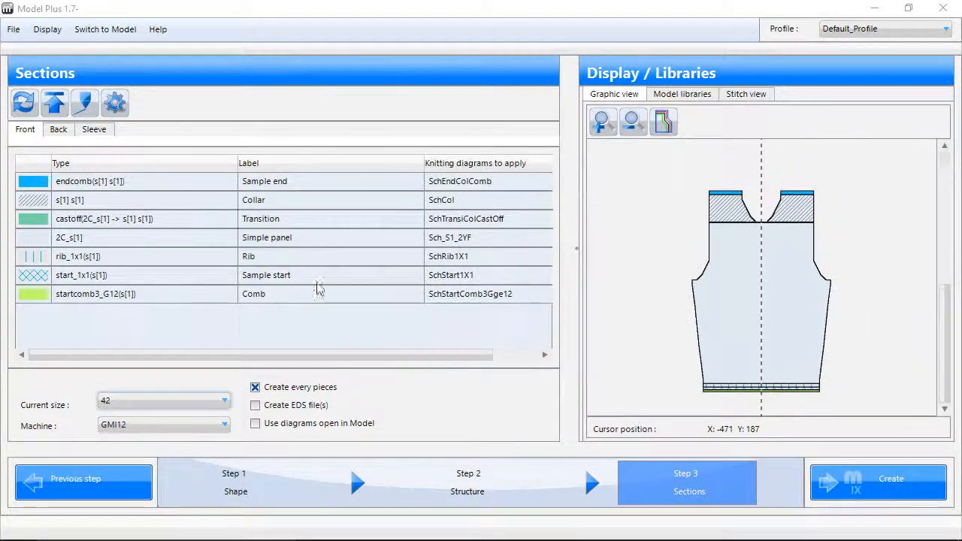
# Set the current size to All the sizes and create every piece of the garment.
pyautogui.click(217, 403)
pyautogui.moveTo(226, 443); pyautogui.dragTo(222, 477)
pyautogui.click(124, 489)
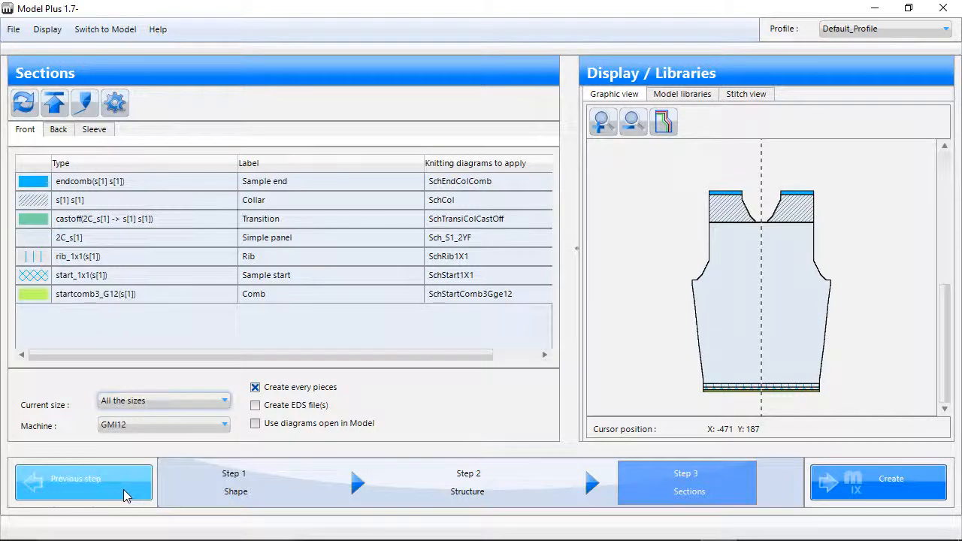
pyautogui.click(883, 489)
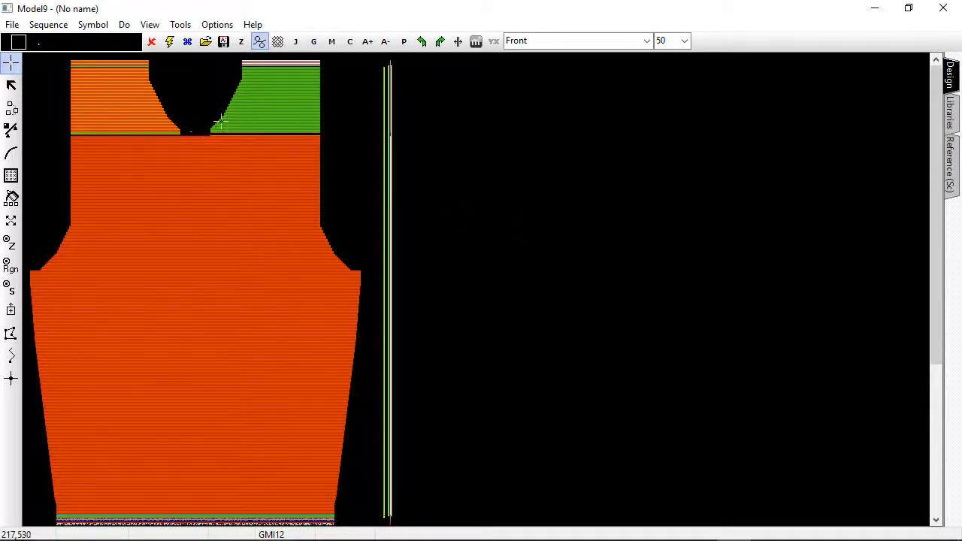
# Examine the created size 50 front up close, from the neckline narrowings to the armhole shaping.
pyautogui.scroll(3, 218, 118)
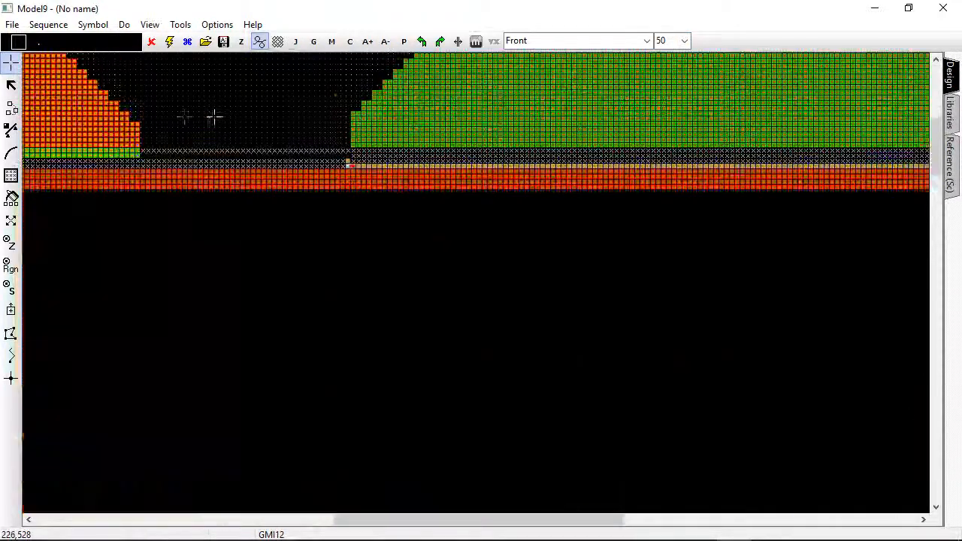
pyautogui.scroll(2, 214, 117)
pyautogui.scroll(1, 589, 361)
pyautogui.moveTo(451, 520); pyautogui.dragTo(399, 525)
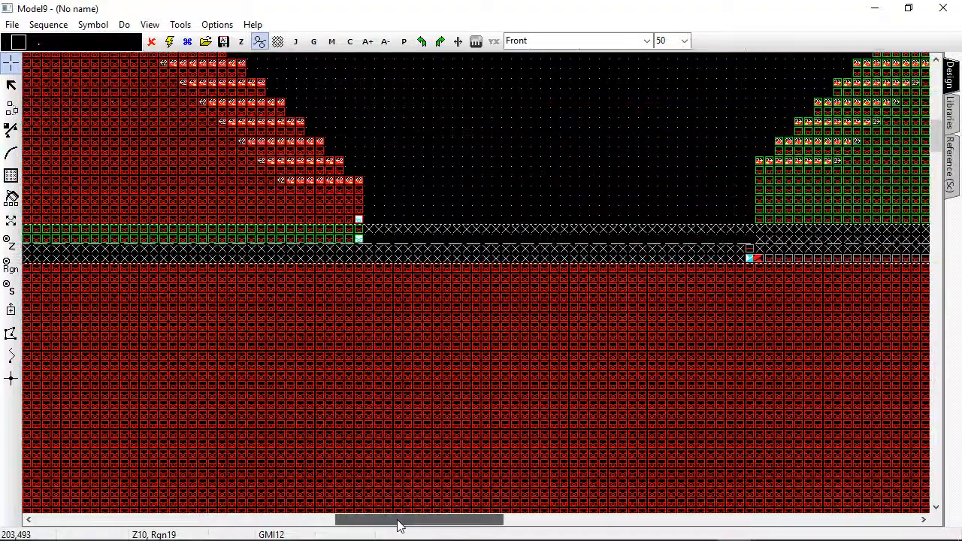
pyautogui.scroll(3, 516, 311)
pyautogui.moveTo(516, 520); pyautogui.dragTo(752, 506)
pyautogui.moveTo(936, 126); pyautogui.dragTo(936, 238)
pyautogui.moveTo(591, 523); pyautogui.dragTo(737, 451)
pyautogui.moveTo(940, 233); pyautogui.dragTo(945, 261)
pyautogui.click(904, 199)
pyautogui.moveTo(904, 227); pyautogui.dragTo(908, 241)
pyautogui.scroll(11, 878, 232)
pyautogui.scroll(3, 848, 233)
pyautogui.click(923, 208)
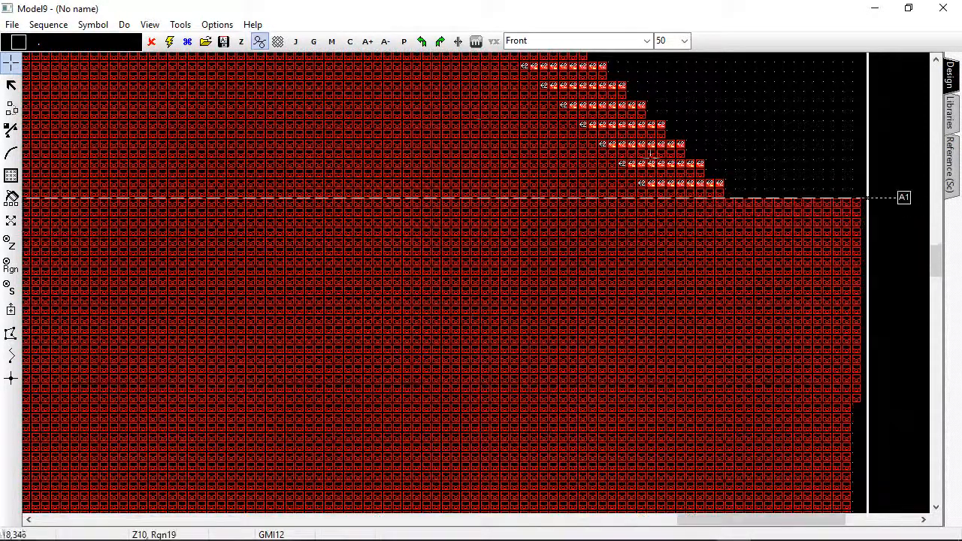
# Display the whole front piece in size 36, followed by size 42.
pyautogui.scroll(-5, 209, 116)
pyautogui.scroll(-3, 210, 116)
pyautogui.moveTo(936, 212); pyautogui.dragTo(934, 105)
pyautogui.click(683, 41)
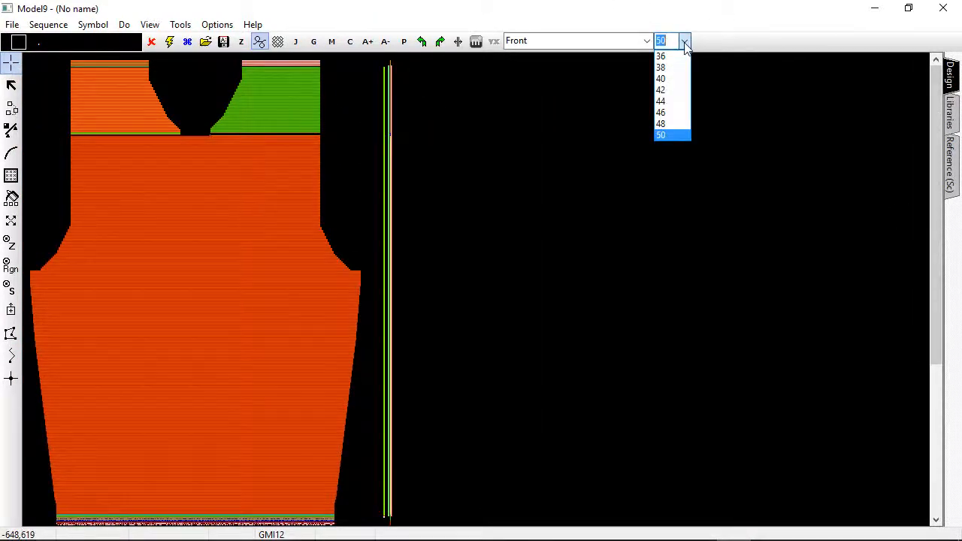
pyautogui.click(671, 56)
pyautogui.click(684, 40)
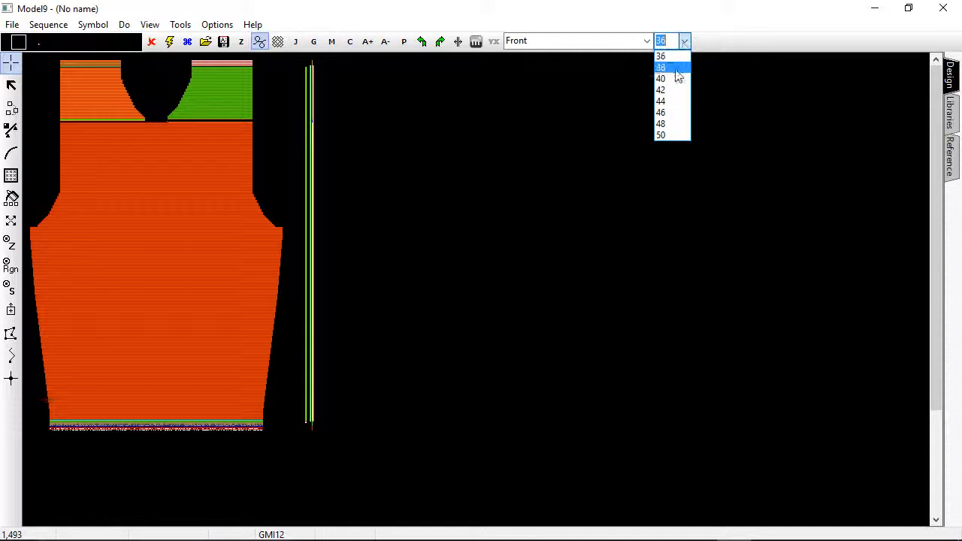
pyautogui.click(670, 88)
# Display the sleeve piece in size 42, followed by sizes 50 and 36.
pyautogui.click(645, 40)
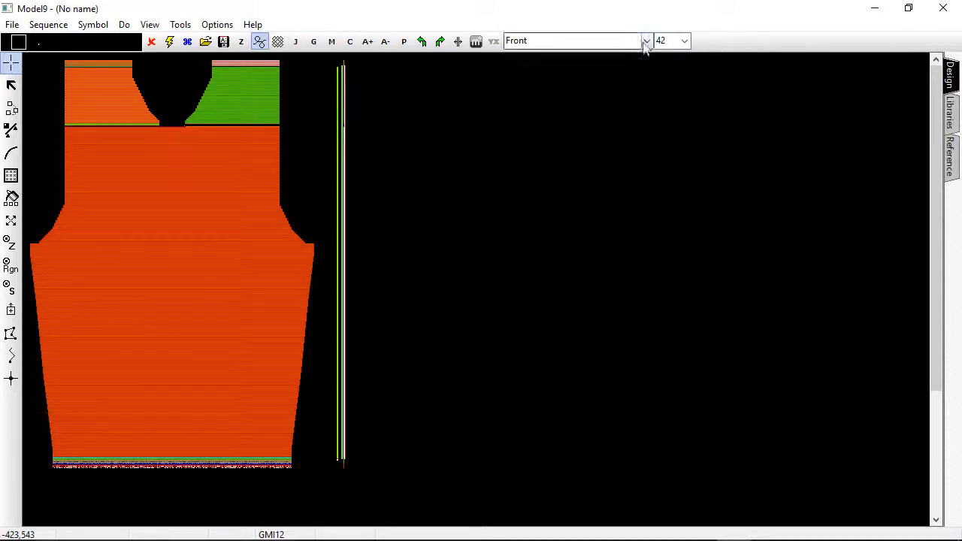
pyautogui.click(524, 79)
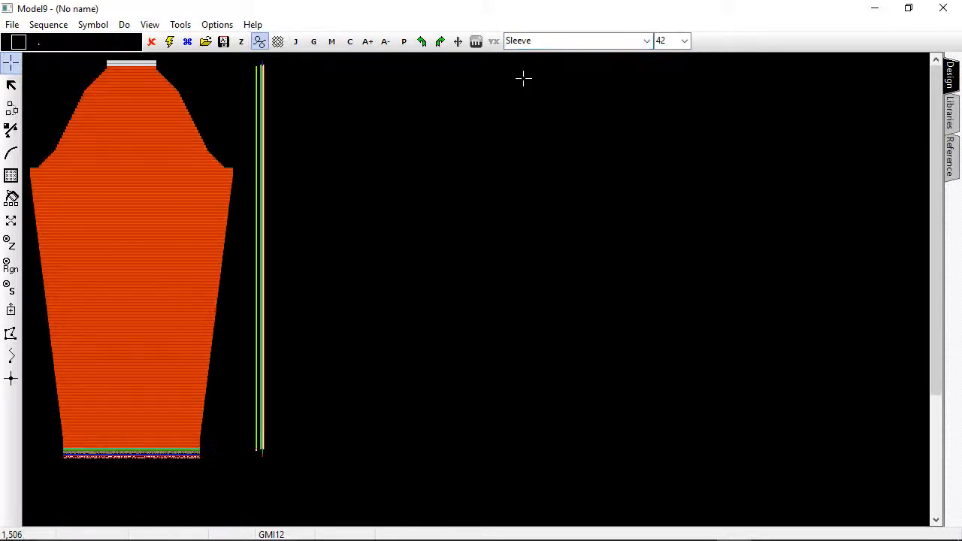
pyautogui.click(683, 41)
pyautogui.click(670, 133)
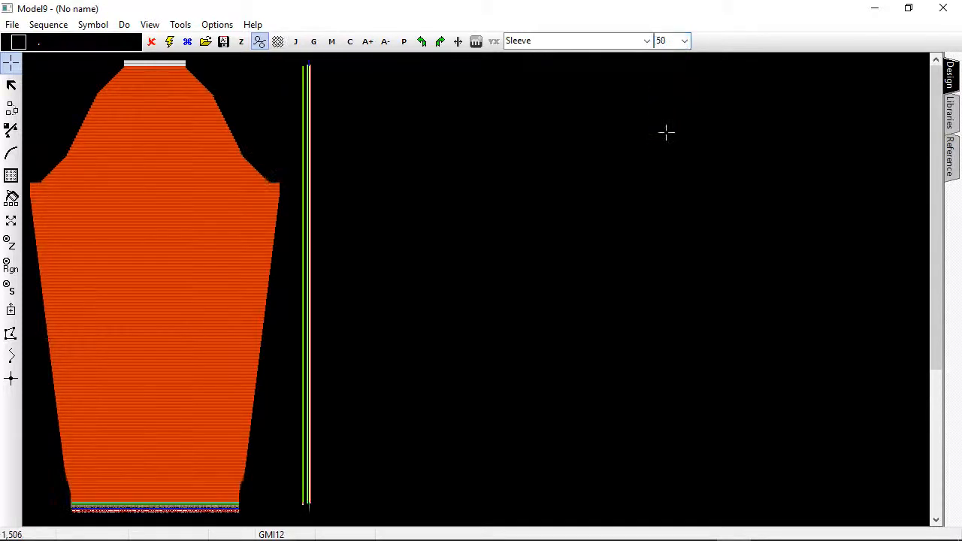
pyautogui.click(684, 41)
pyautogui.click(672, 59)
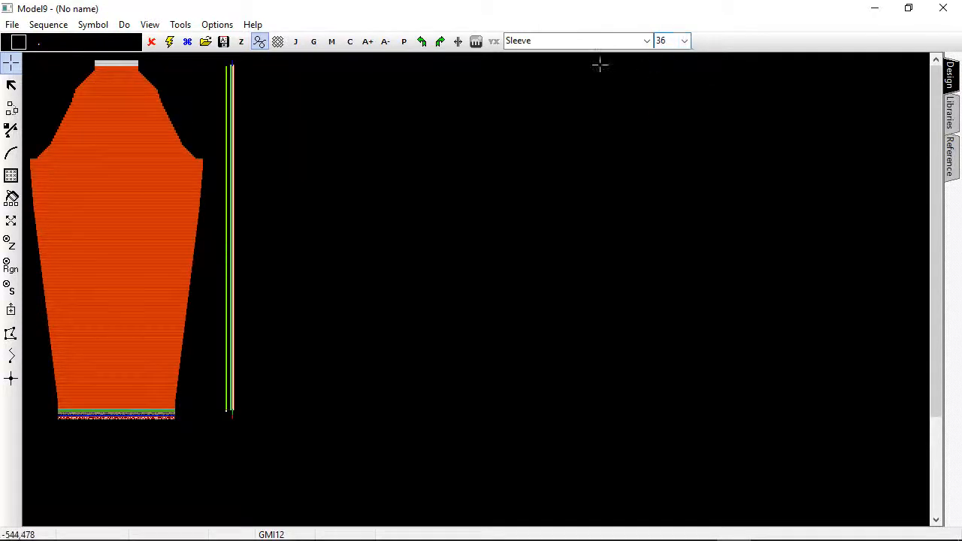
# Display the front piece in size 36 again and run Generate on the created design.
pyautogui.click(646, 41)
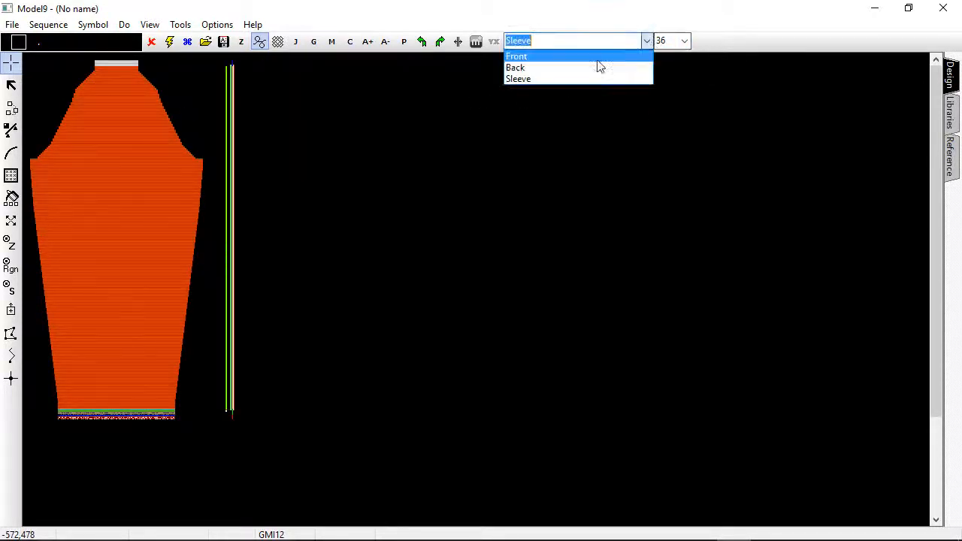
pyautogui.click(596, 58)
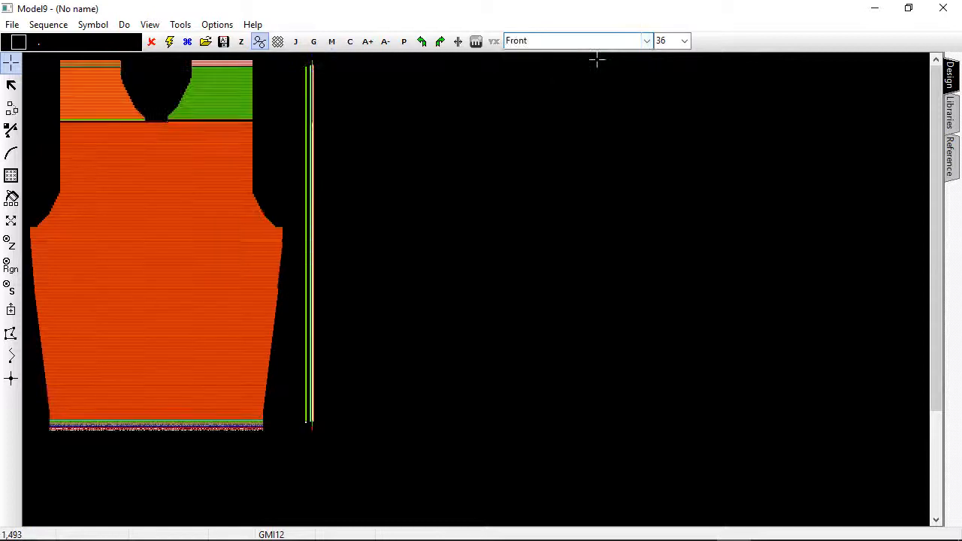
pyautogui.click(169, 41)
pyautogui.click(490, 301)
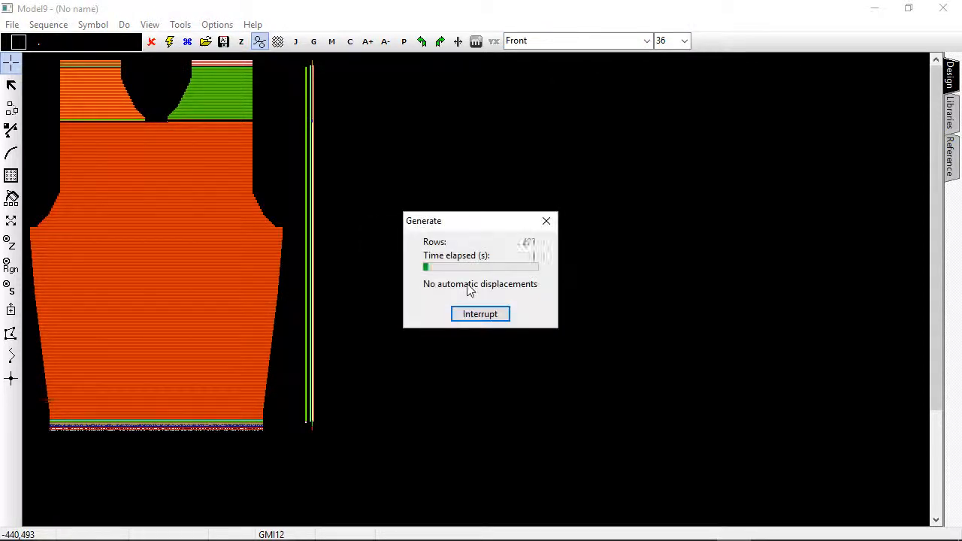
pyautogui.click(475, 315)
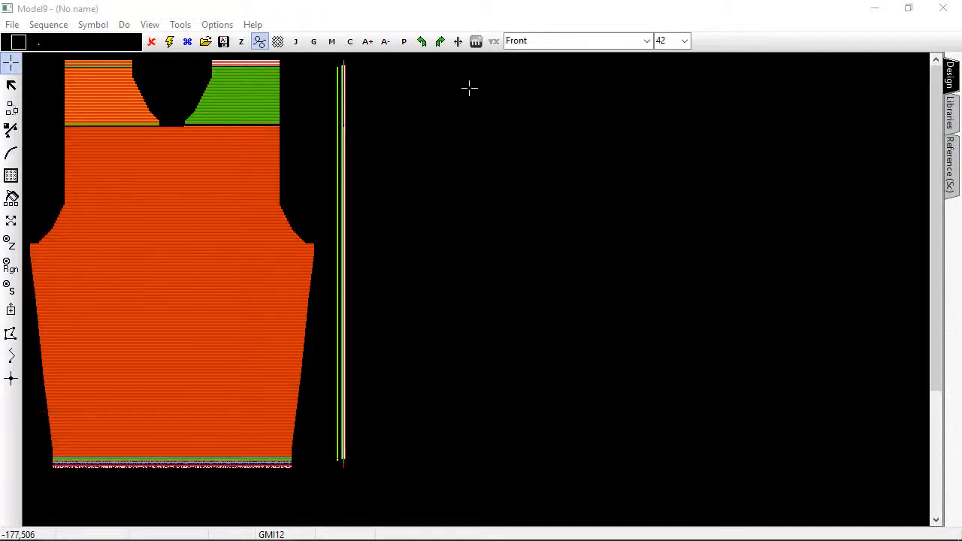
# Start the knitting-machine tool for the size 42 front.
pyautogui.click(477, 42)
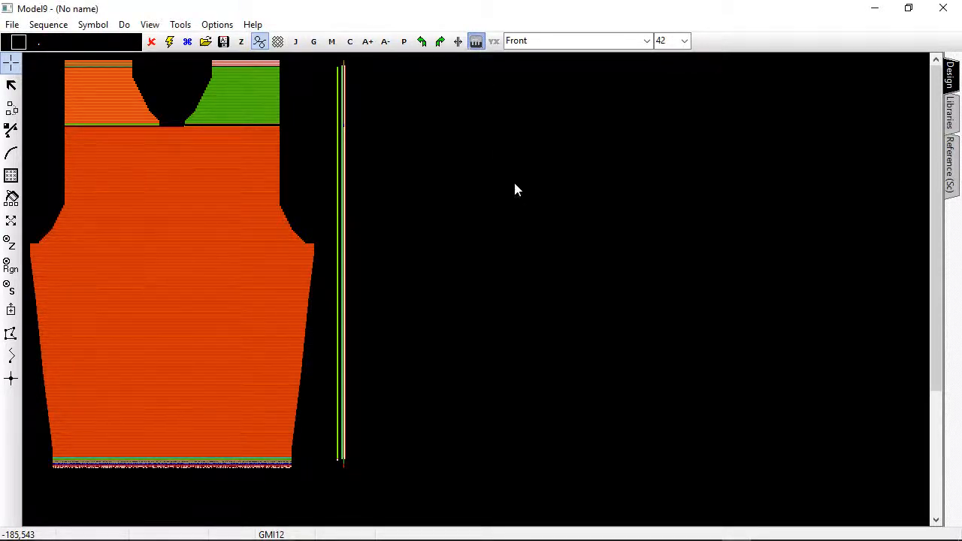